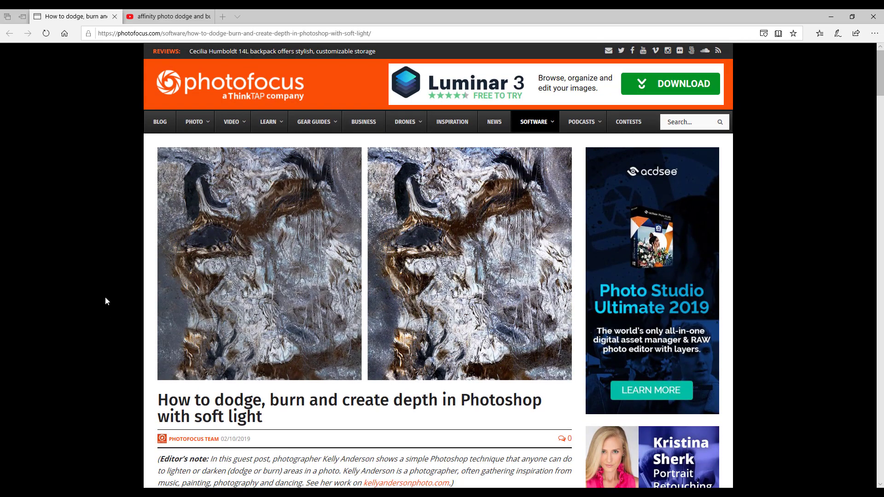
Step: Bring up YouTube's search results for 'affinity photo dodge and burn' tutorials
{"action": "left_click", "coordinate": [171, 17]}
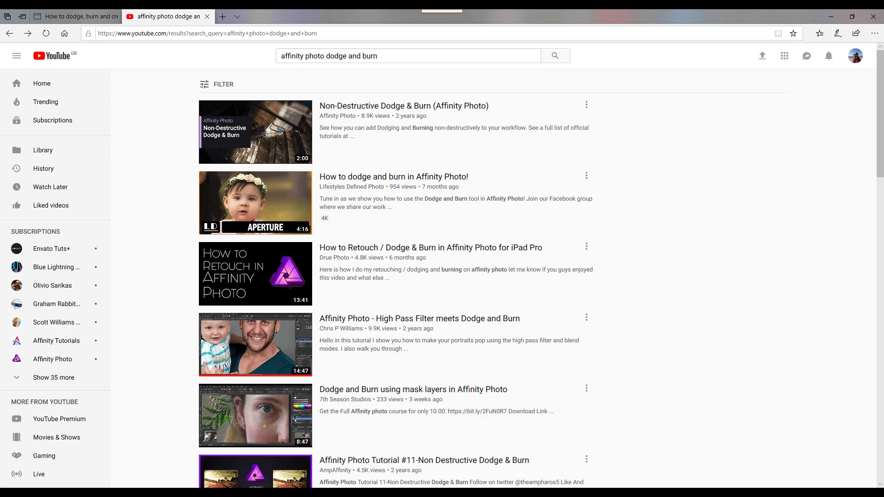
{"action": "left_click", "coordinate": [329, 450]}
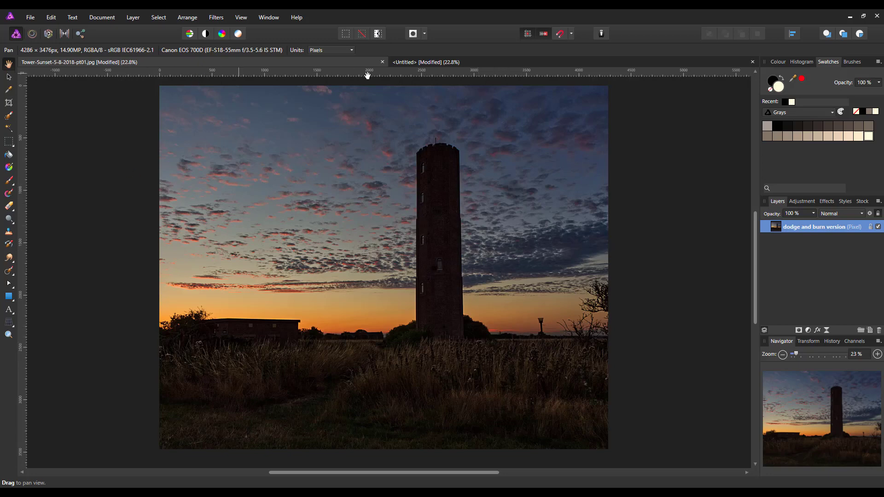
{"action": "left_click", "coordinate": [534, 61]}
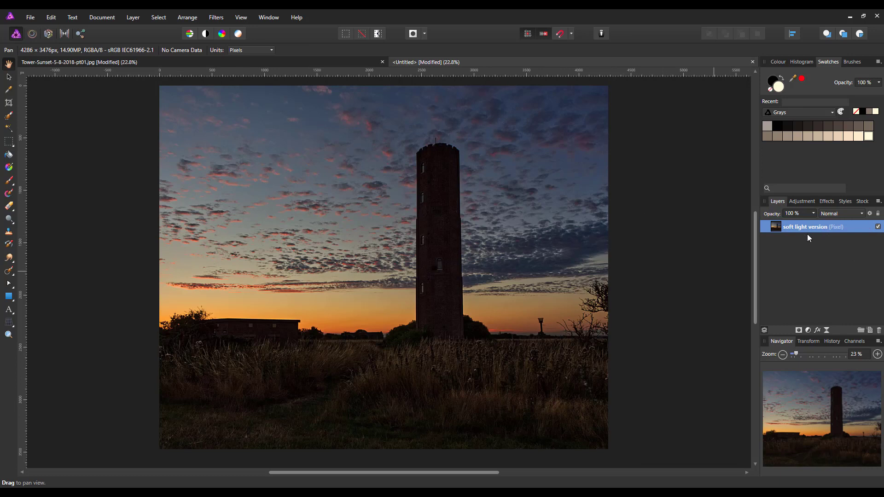
{"action": "left_click", "coordinate": [268, 65]}
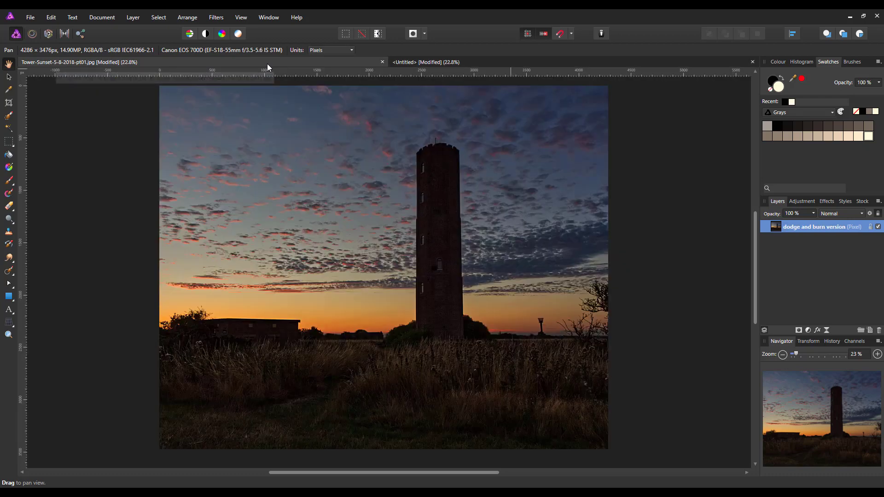
Step: Select the Dodge Brush Tool with Shadows tonal range and about 20% opacity
{"action": "left_click", "coordinate": [14, 225]}
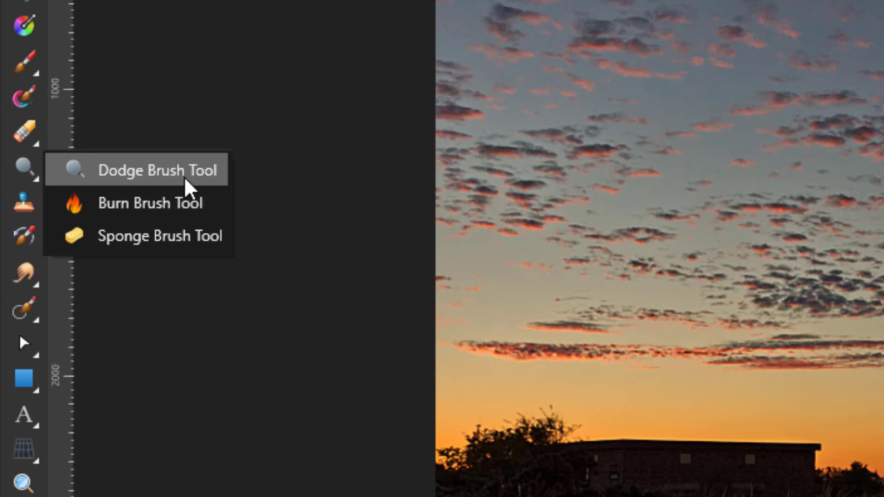
{"action": "left_click", "coordinate": [134, 174]}
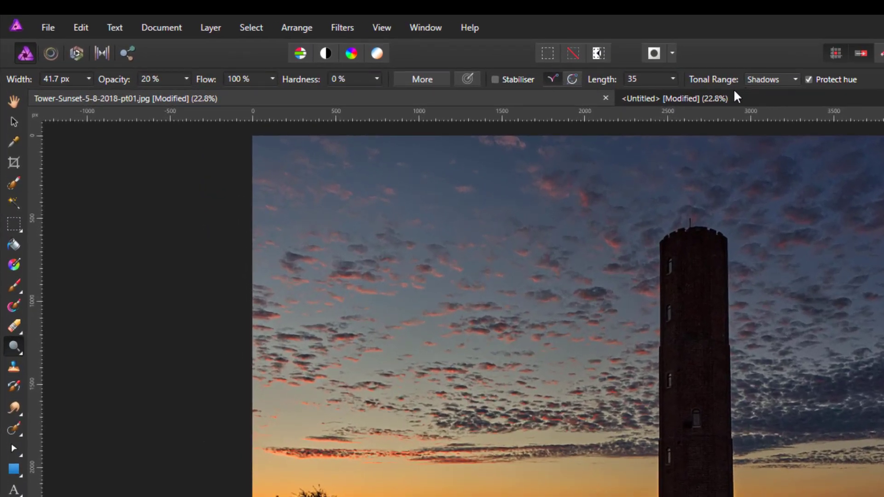
{"action": "left_click", "coordinate": [795, 77]}
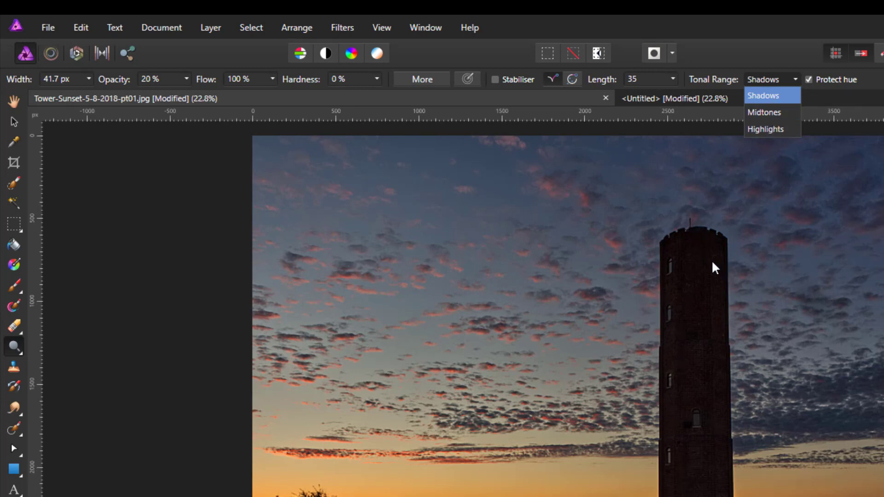
{"action": "left_click", "coordinate": [766, 95]}
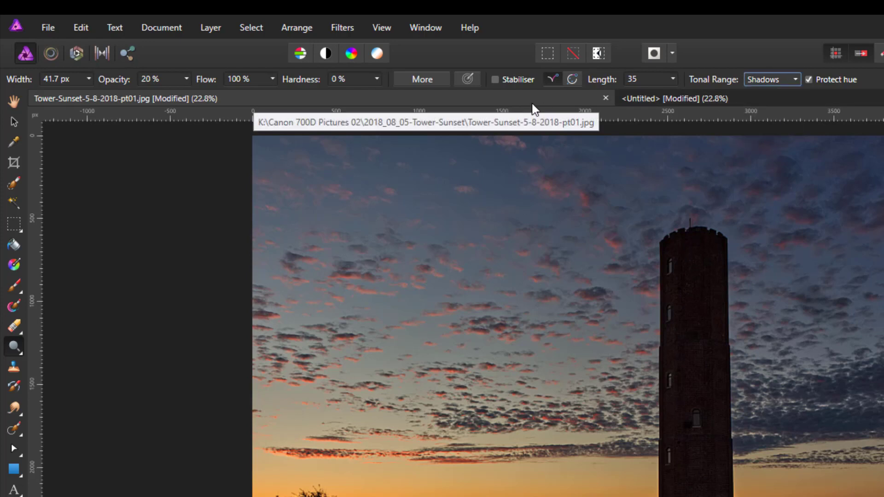
{"action": "left_click", "coordinate": [187, 79]}
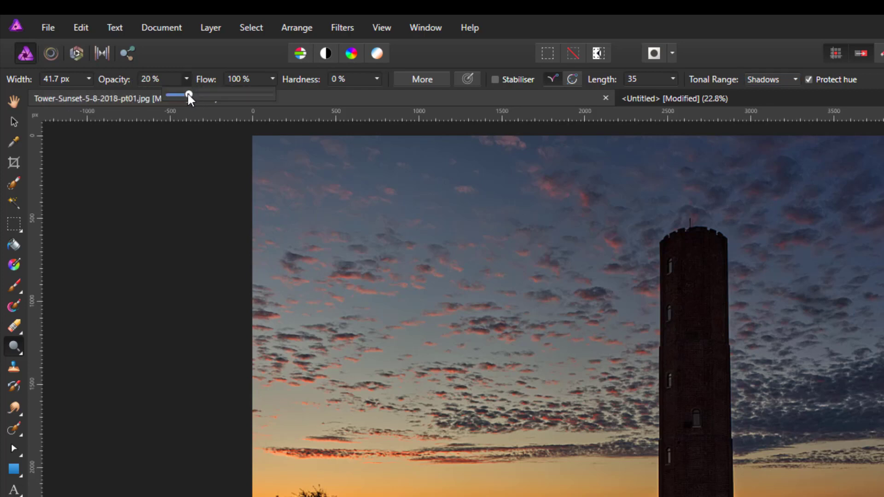
{"action": "left_click_drag", "start_coordinate": [188, 94], "coordinate": [189, 95]}
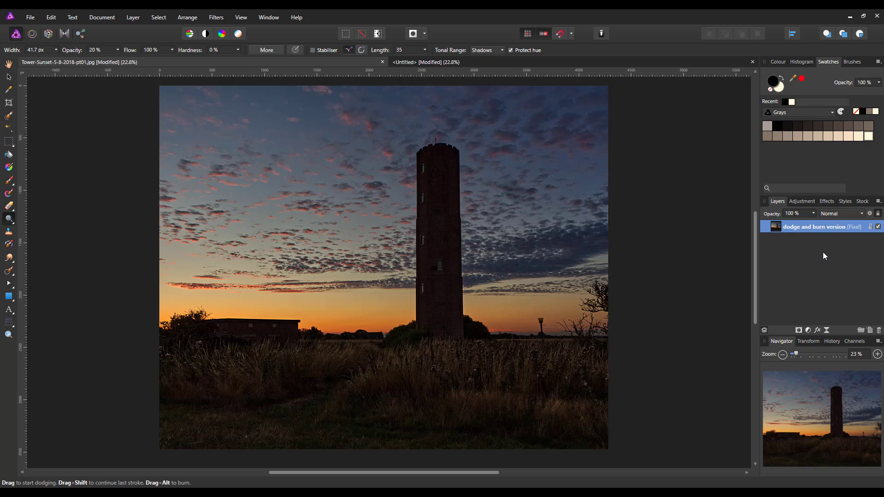
Step: Duplicate the 'dodge and burn version' layer and enlarge the brush width
{"action": "right_click", "coordinate": [825, 226]}
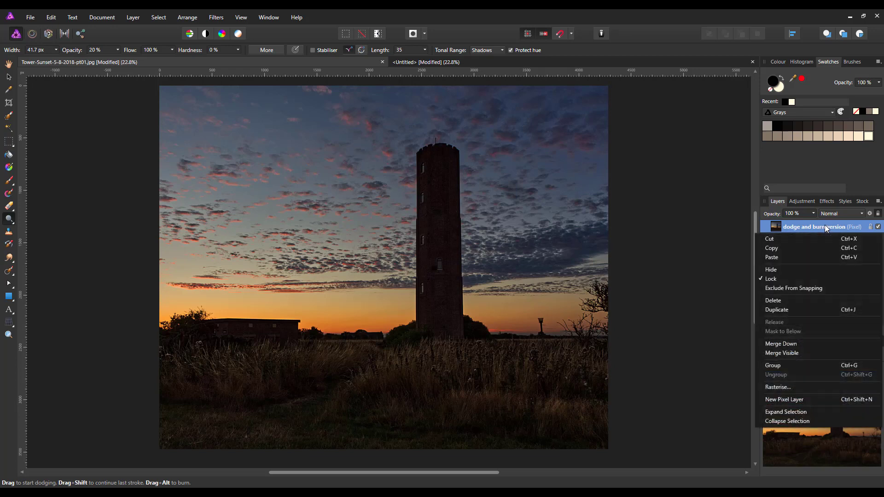
{"action": "left_click", "coordinate": [782, 310]}
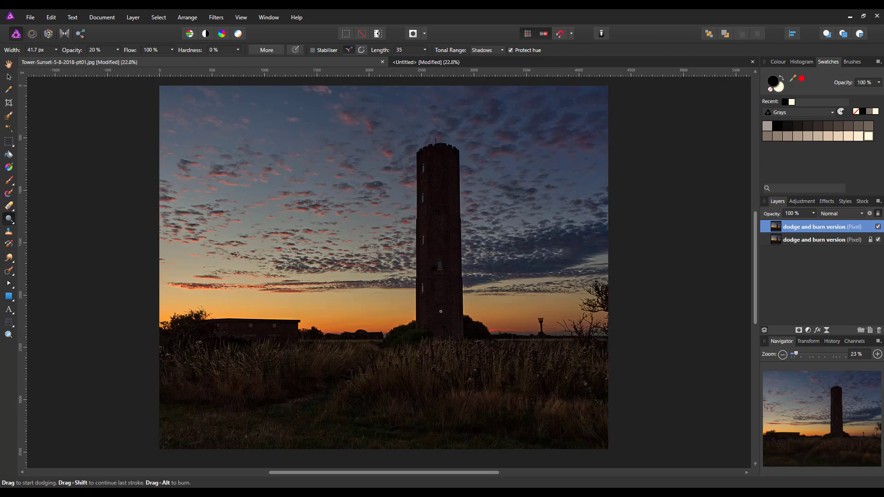
{"action": "key", "text": "bracketright"}
{"action": "key", "text": "bracketright"}
{"action": "key", "text": "bracketright"}
{"action": "key", "text": "bracketright"}
{"action": "key", "text": "bracketright"}
{"action": "key", "text": "bracketright"}
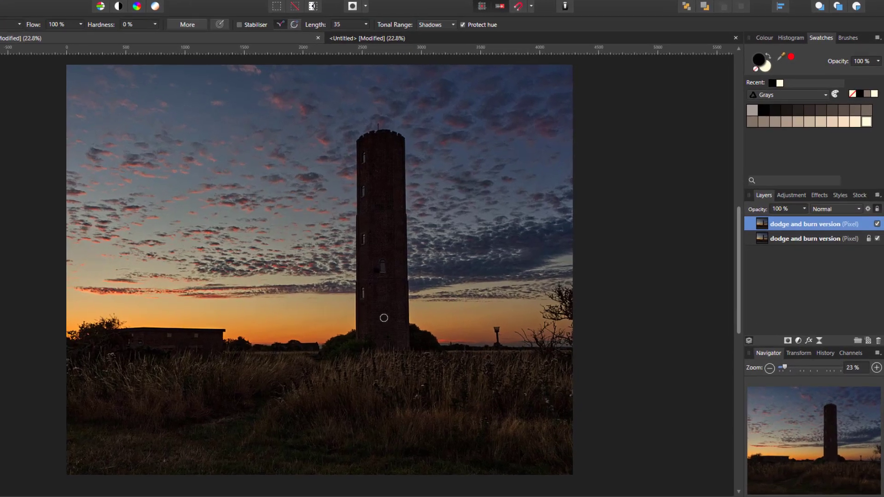
Step: Enlarge the dodge brush and switch its tonal range to Midtones while lightening the tower
{"action": "key", "text": "bracketright"}
{"action": "key", "text": "bracketright"}
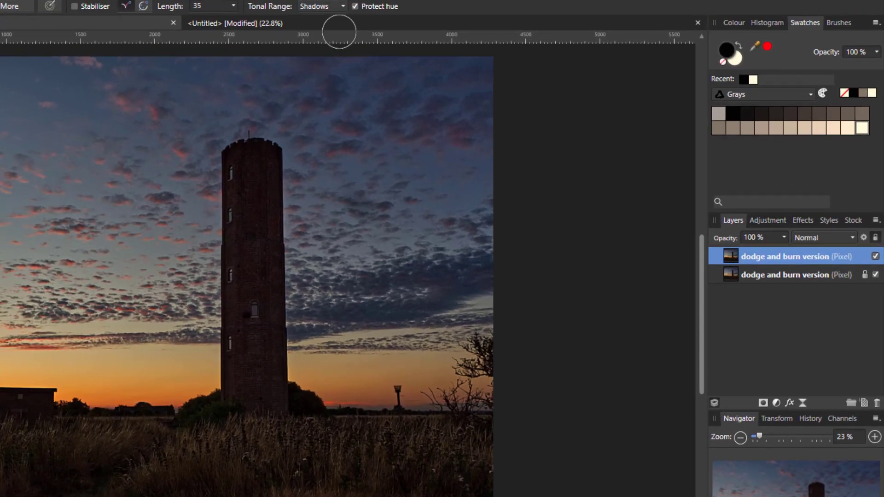
{"action": "left_click", "coordinate": [343, 7]}
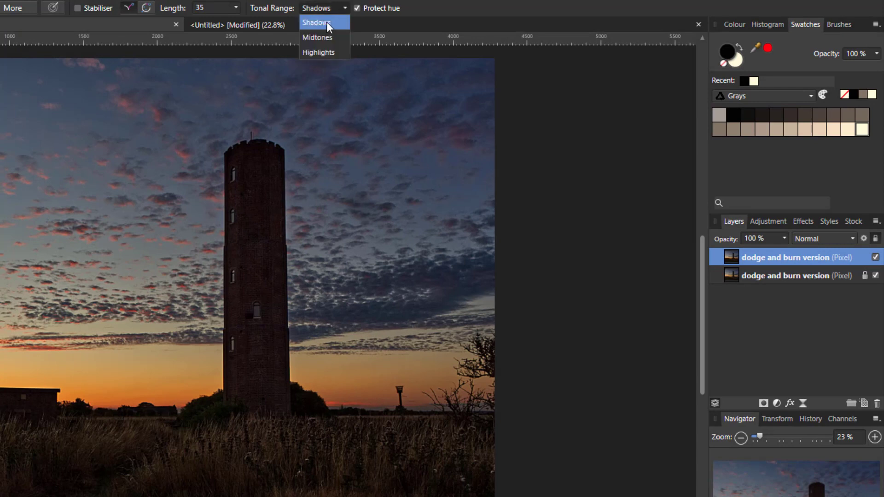
{"action": "left_click", "coordinate": [315, 38]}
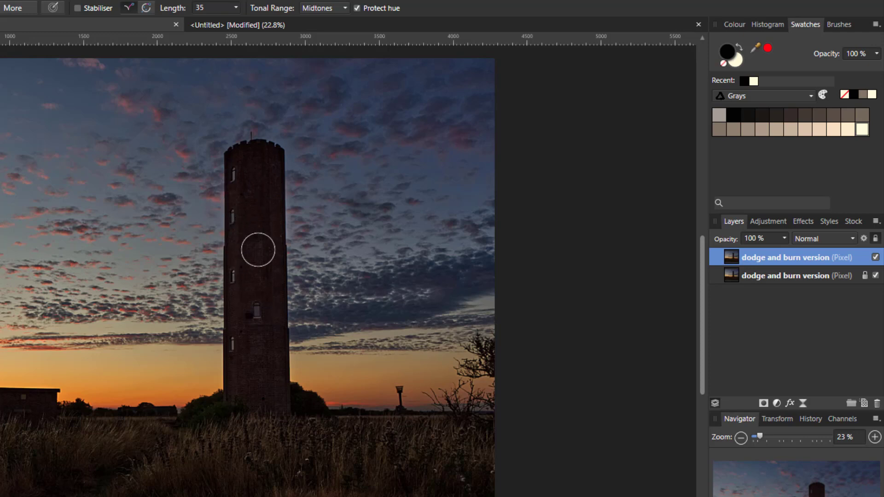
Step: Toggle the dodged copy's visibility to compare the tower against the original
{"action": "left_click", "coordinate": [876, 258]}
{"action": "left_click", "coordinate": [876, 258]}
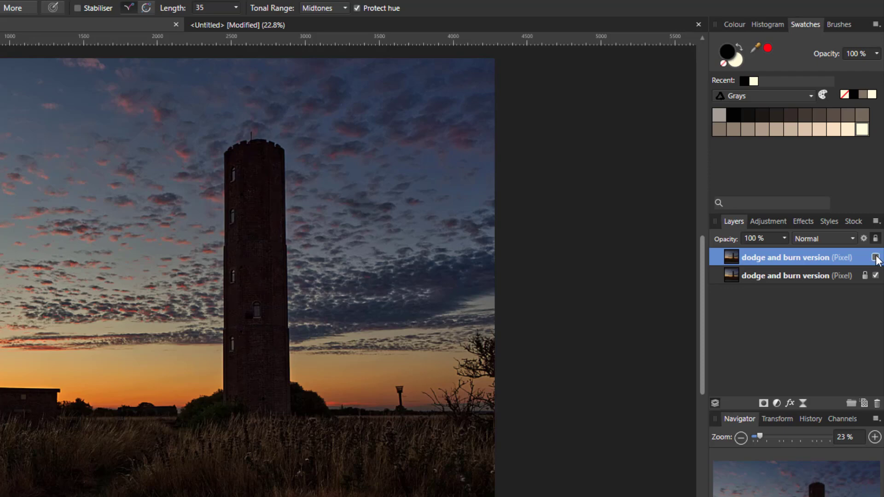
{"action": "left_click", "coordinate": [875, 258]}
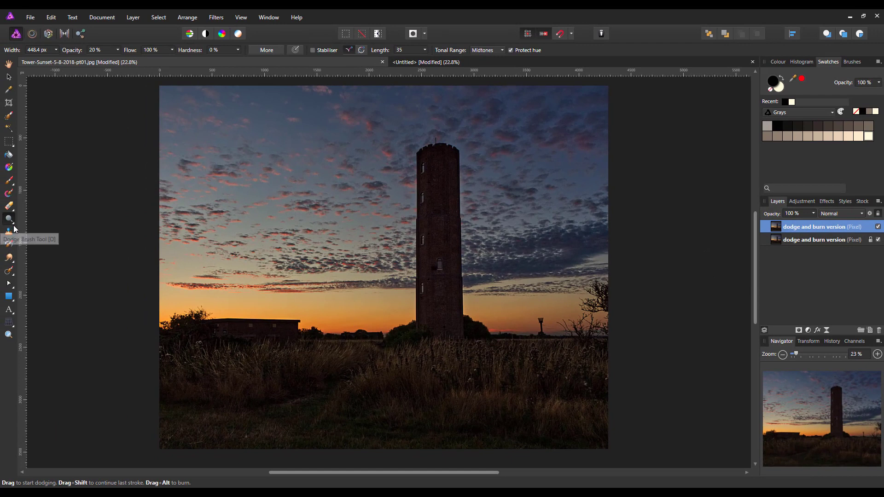
Step: Switch to the Burn Brush Tool with Shadows tonal range for the grass
{"action": "left_click", "coordinate": [13, 224]}
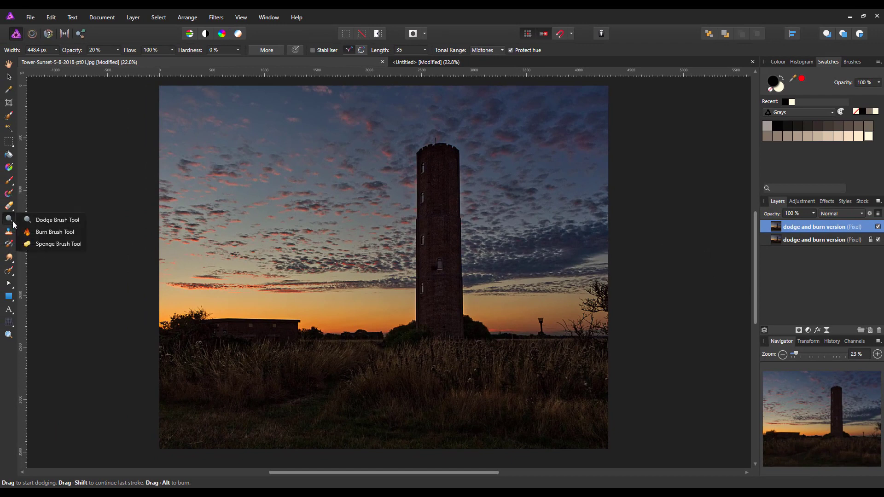
{"action": "left_click", "coordinate": [60, 232]}
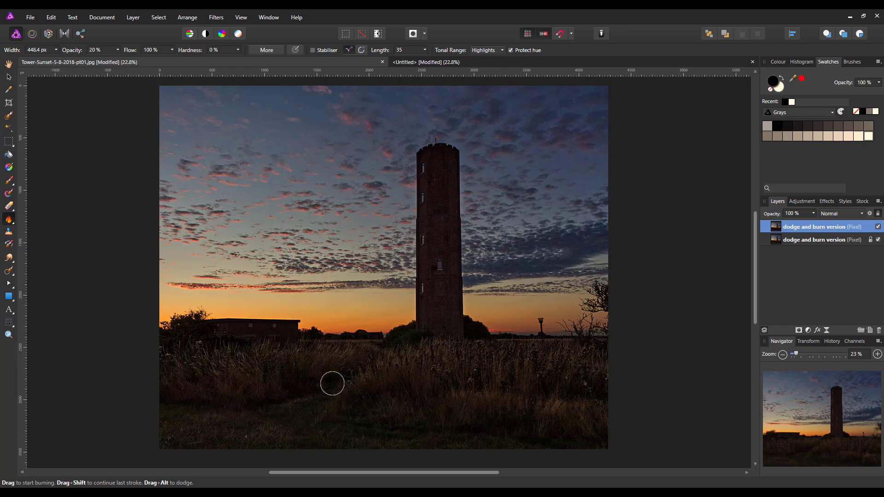
{"action": "left_click", "coordinate": [502, 51]}
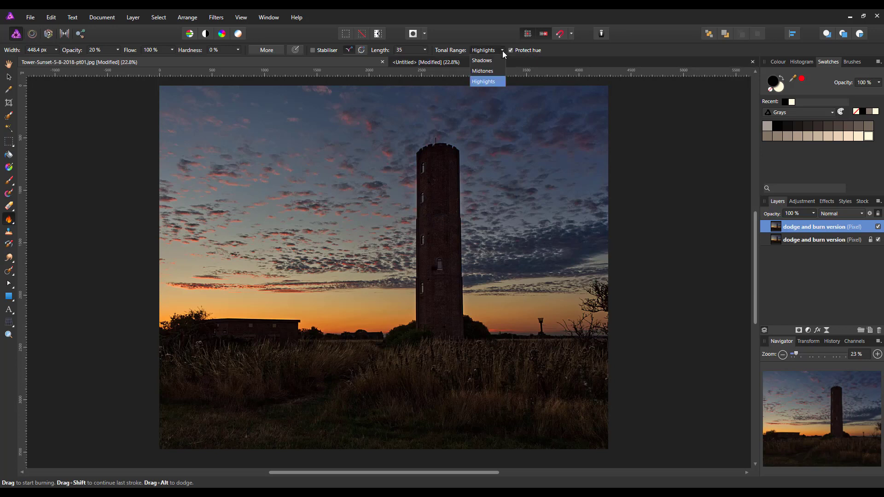
{"action": "left_click", "coordinate": [482, 61]}
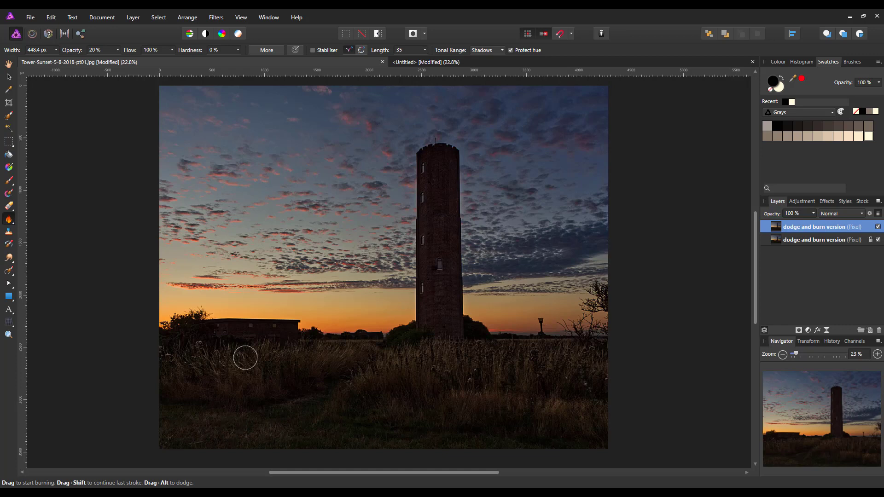
Step: Raise the burn brush opacity to 43% and burn the grass darker
{"action": "left_click", "coordinate": [118, 49]}
{"action": "left_click_drag", "start_coordinate": [131, 59], "coordinate": [134, 59]}
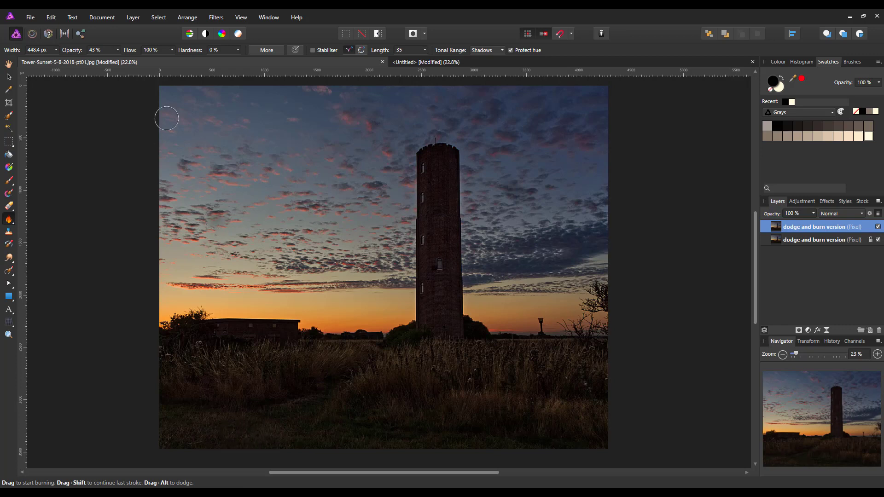
{"action": "left_click", "coordinate": [118, 50]}
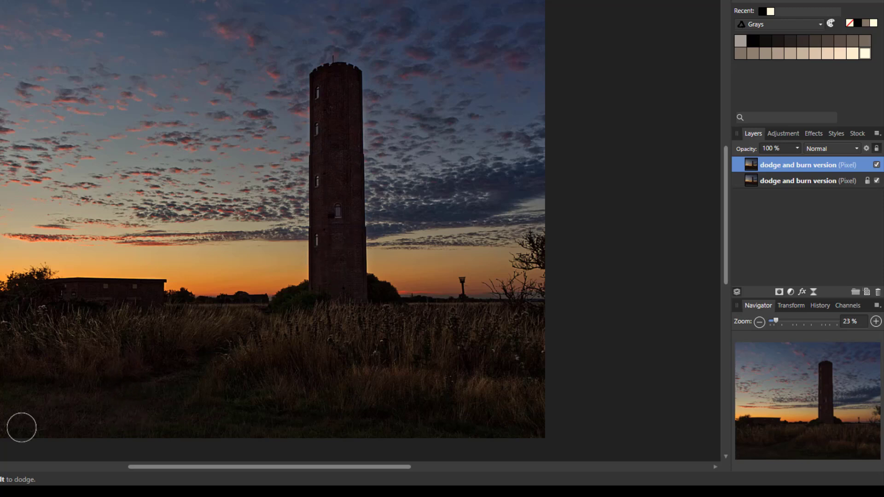
Step: Toggle the burned copy's visibility to compare, then switch to the soft light version document
{"action": "left_click", "coordinate": [877, 165]}
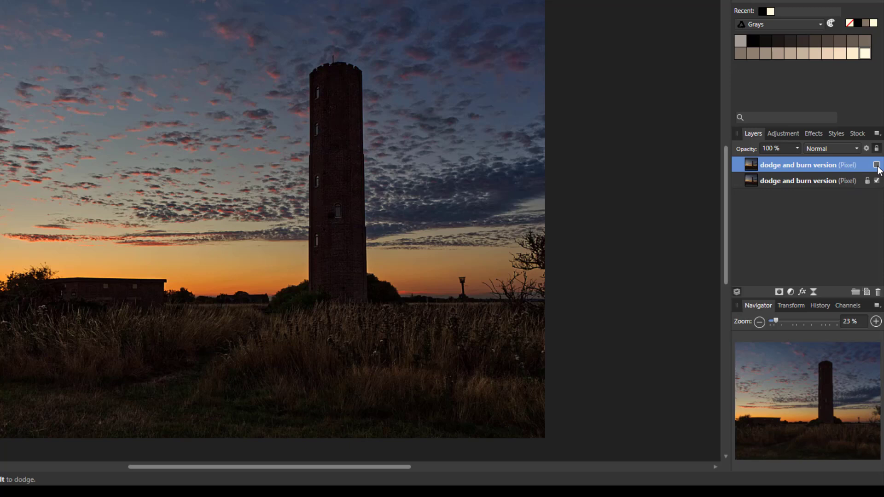
{"action": "left_click", "coordinate": [877, 165]}
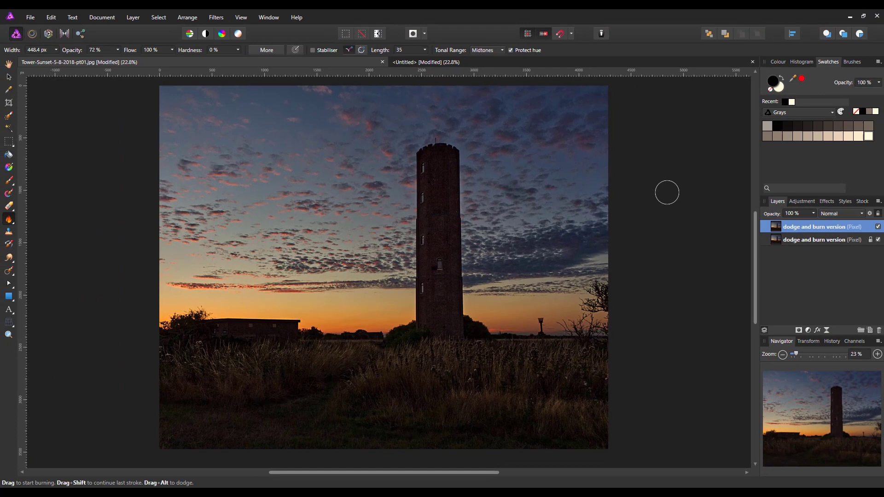
{"action": "left_click", "coordinate": [606, 62]}
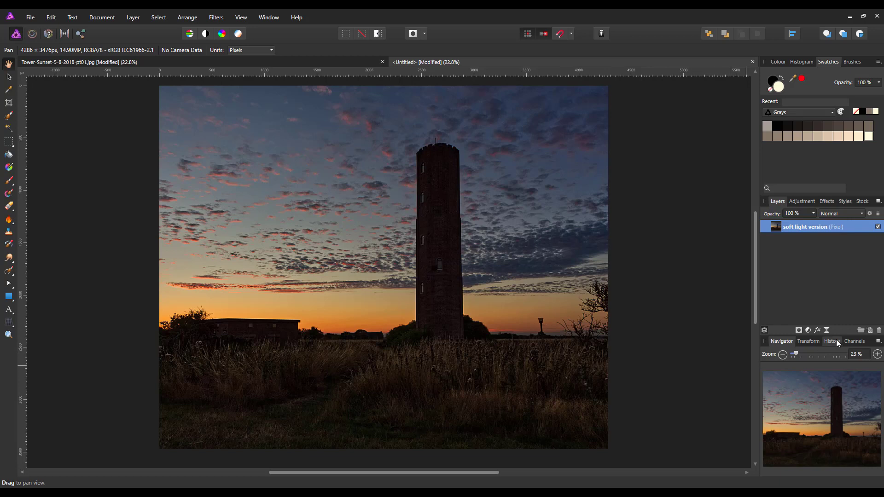
Step: Add a new empty pixel layer above 'soft light version'
{"action": "left_click", "coordinate": [871, 330]}
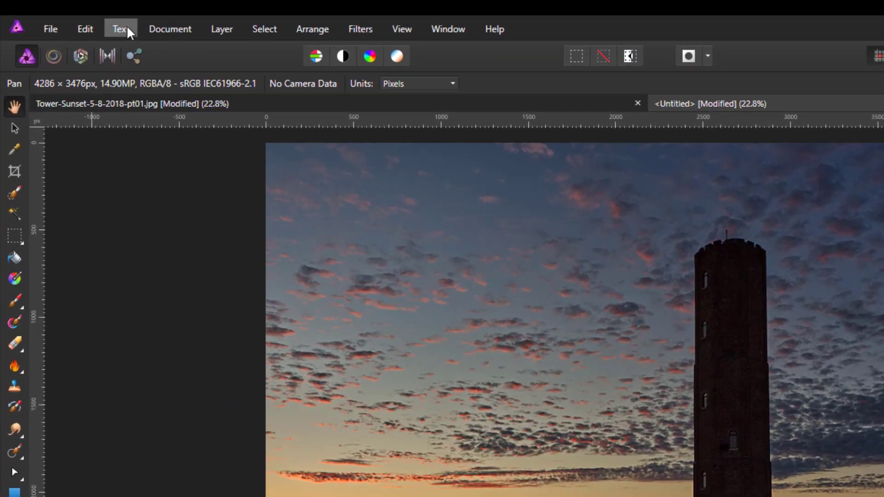
{"action": "left_click", "coordinate": [81, 32]}
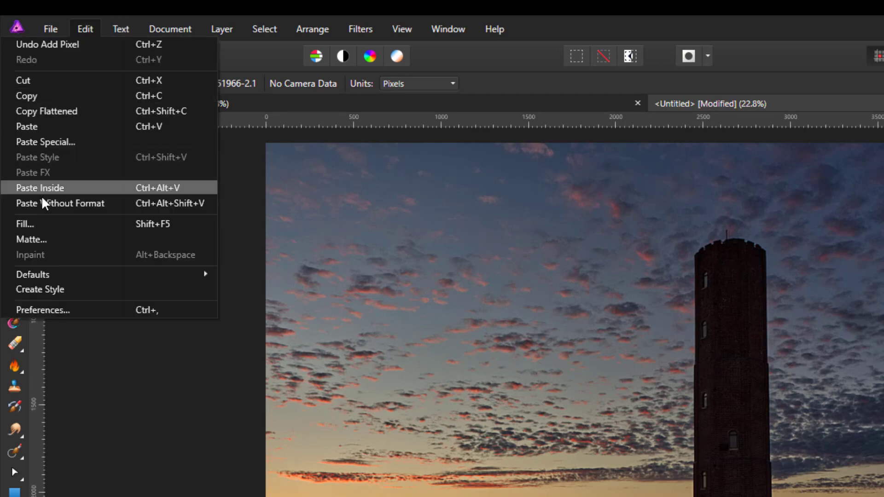
Step: Fill the new layer with Black 50% grey from the Grays swatches
{"action": "left_click", "coordinate": [29, 224]}
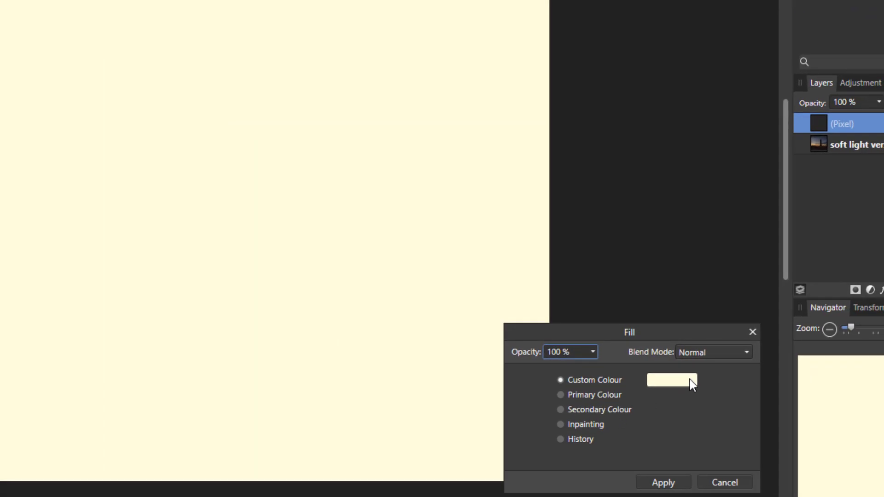
{"action": "left_click", "coordinate": [690, 381]}
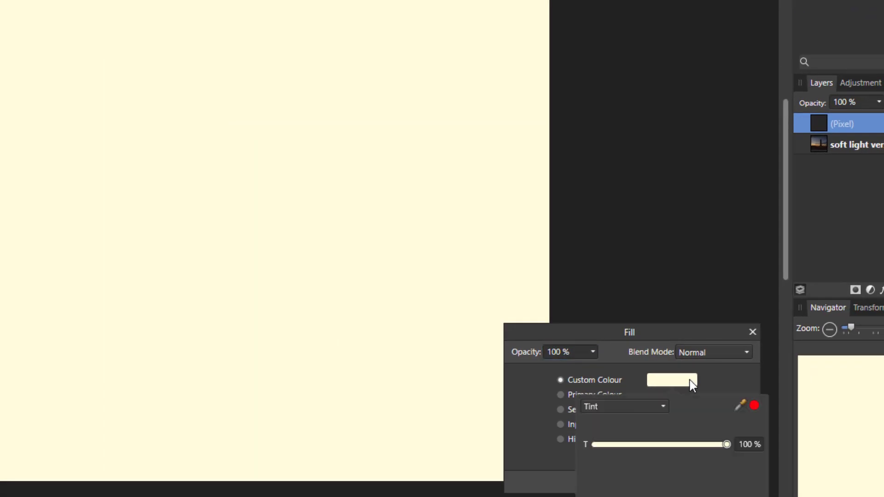
{"action": "left_click", "coordinate": [664, 407]}
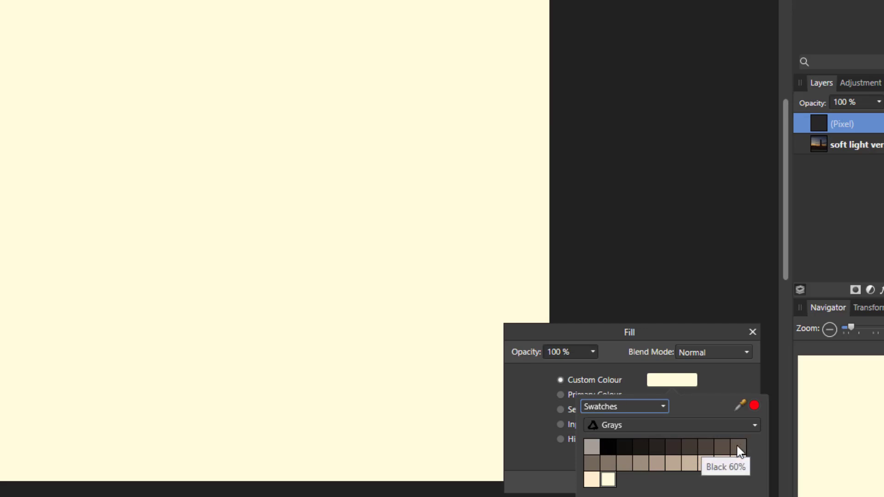
{"action": "left_click", "coordinate": [607, 463]}
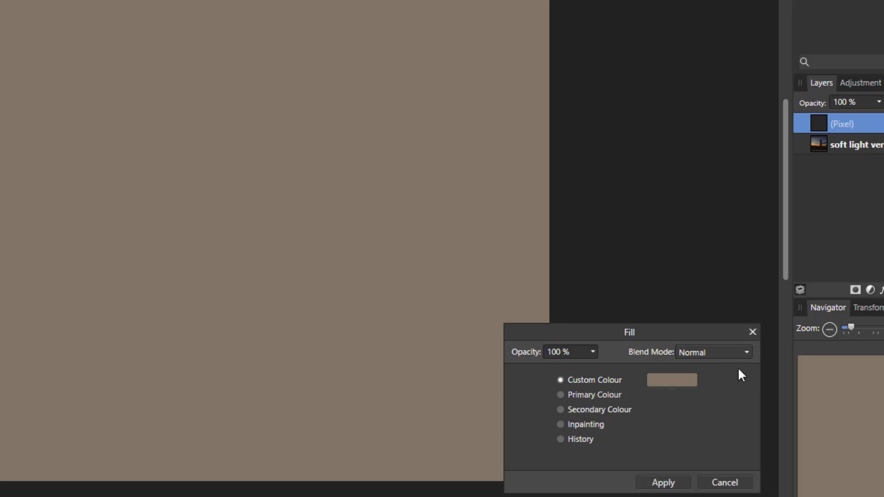
{"action": "left_click", "coordinate": [673, 482]}
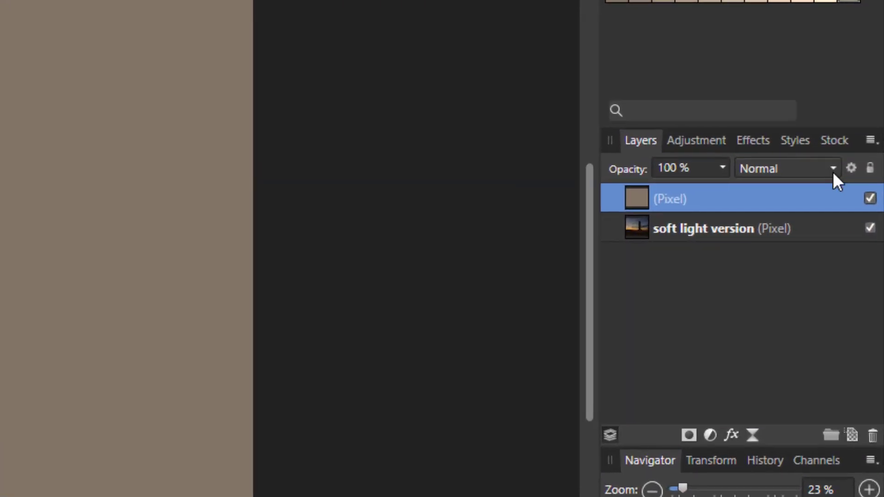
Step: Set the grey layer's blend mode to Soft Light
{"action": "left_click", "coordinate": [833, 168]}
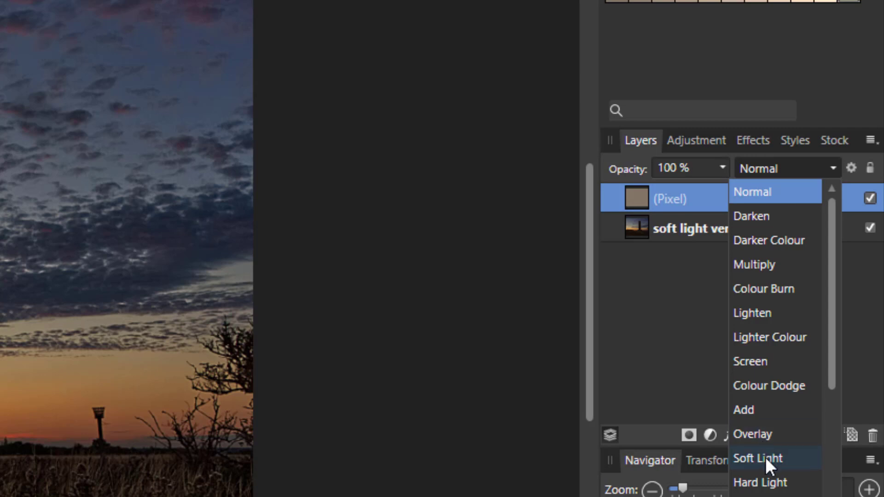
{"action": "left_click", "coordinate": [768, 457]}
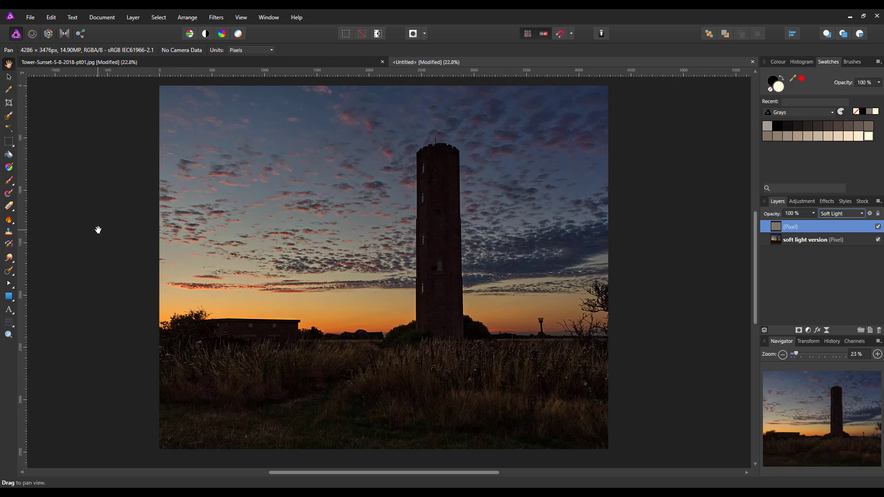
Step: Choose the Paint Brush with White as the colour and adjust its edge hardness
{"action": "left_click", "coordinate": [9, 182]}
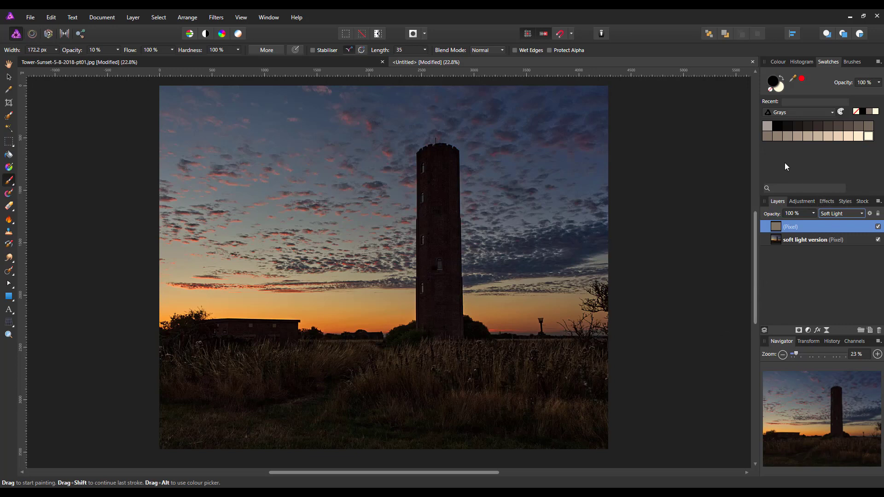
{"action": "left_click", "coordinate": [869, 137]}
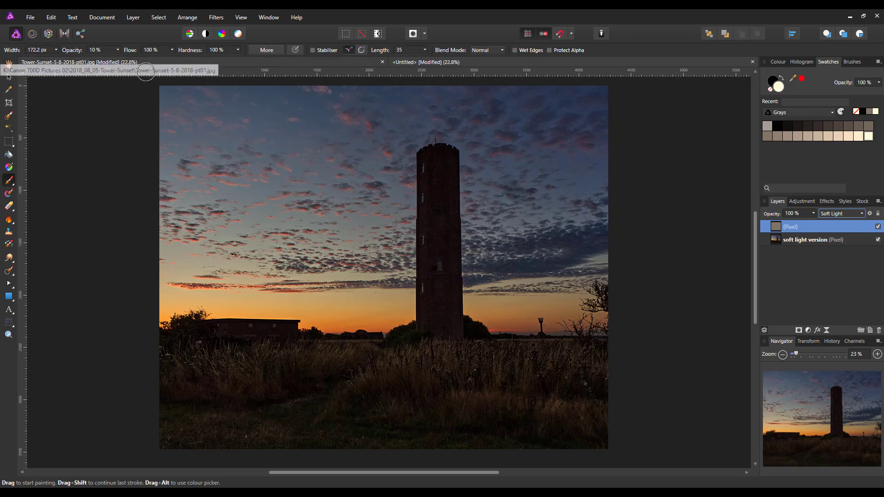
{"action": "left_click", "coordinate": [239, 50]}
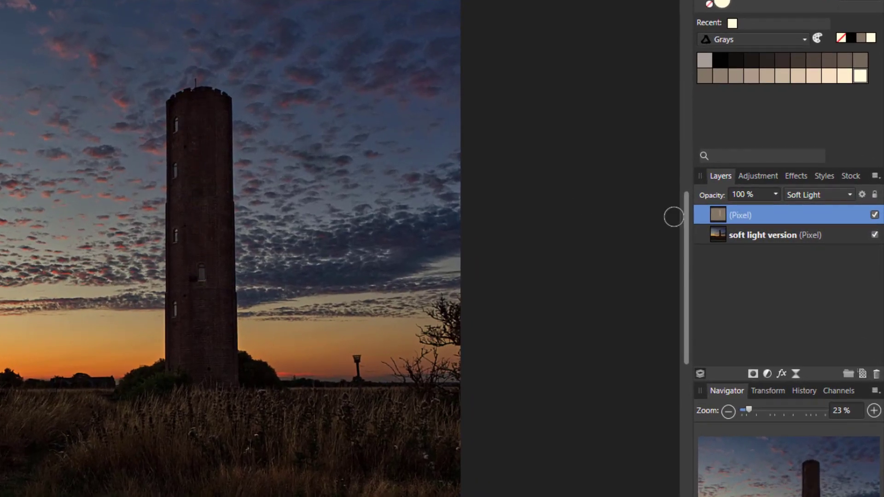
{"action": "left_click", "coordinate": [874, 216]}
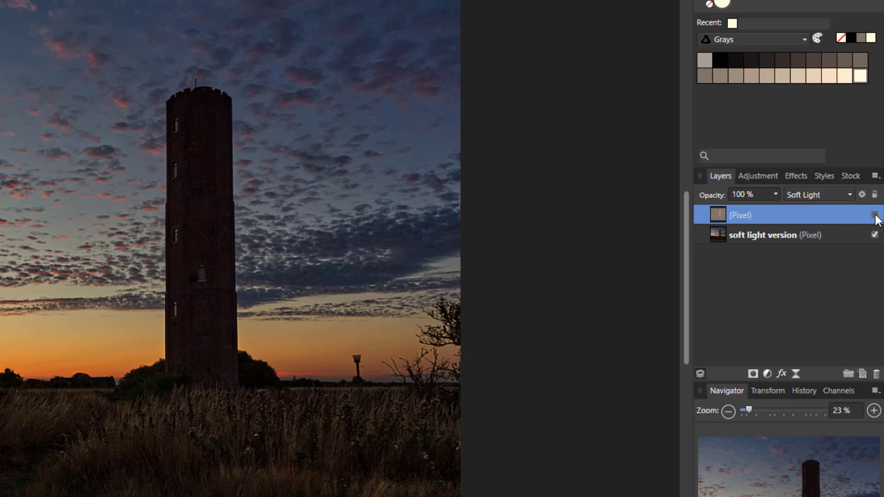
{"action": "left_click", "coordinate": [875, 215]}
{"action": "left_click", "coordinate": [874, 215]}
{"action": "left_click", "coordinate": [874, 215]}
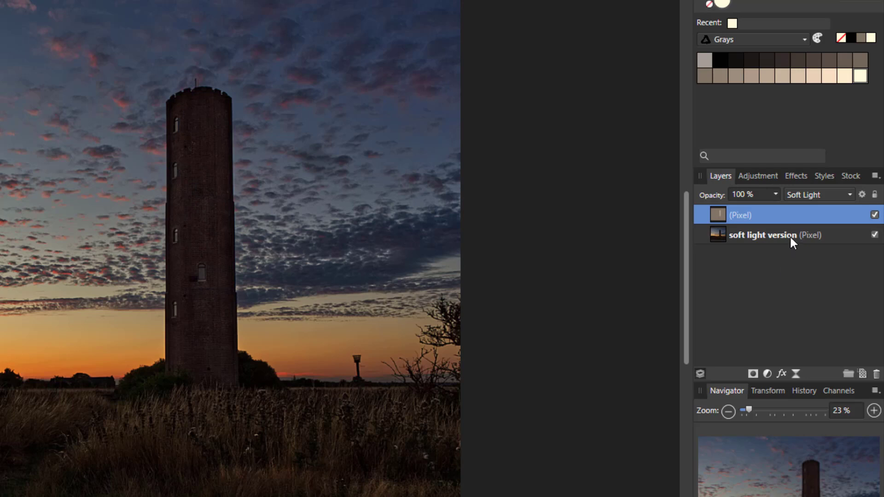
{"action": "left_click", "coordinate": [876, 235]}
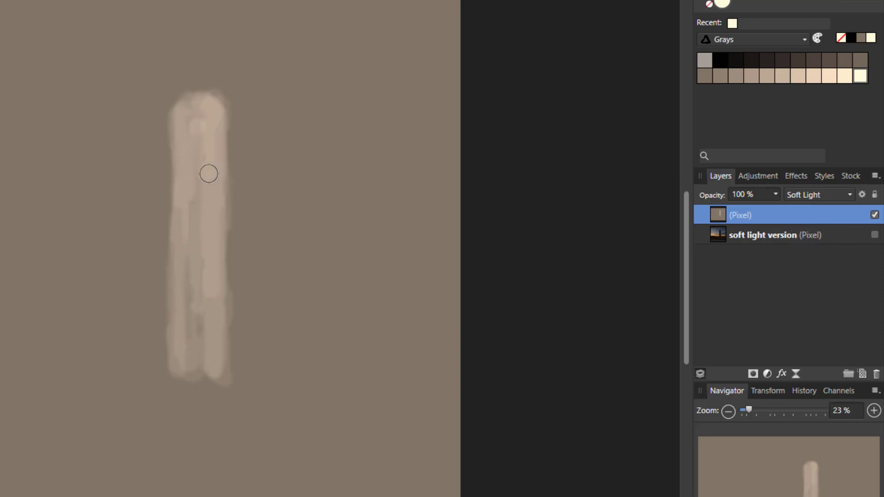
{"action": "left_click", "coordinate": [875, 235]}
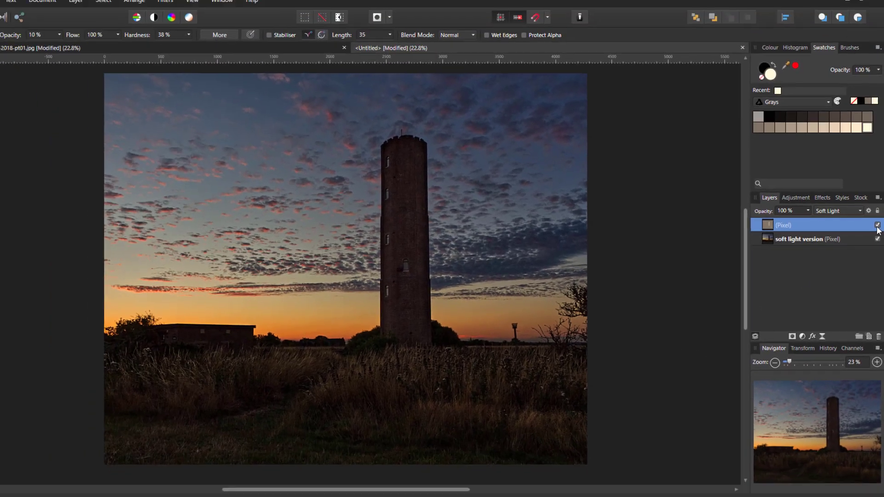
{"action": "left_click", "coordinate": [878, 226]}
{"action": "left_click", "coordinate": [878, 226]}
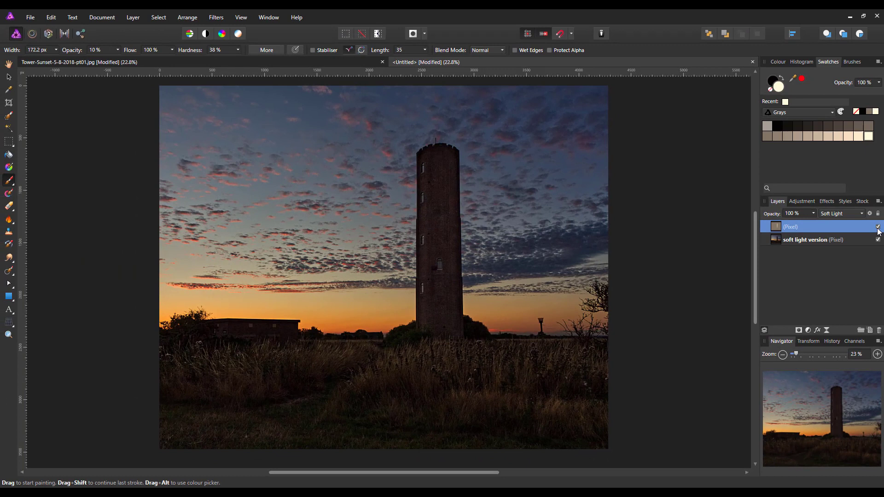
{"action": "left_click", "coordinate": [878, 227]}
Step: Re-show the gray Soft Light layer and paint black over the lower grass with a ~262 px brush
{"action": "left_click", "coordinate": [878, 227]}
{"action": "left_click_drag", "start_coordinate": [259, 427], "coordinate": [250, 435]}
{"action": "key", "text": "bracketright"}
{"action": "key", "text": "bracketright"}
{"action": "key", "text": "bracketright"}
{"action": "key", "text": "bracketright"}
{"action": "left_click", "coordinate": [119, 50]}
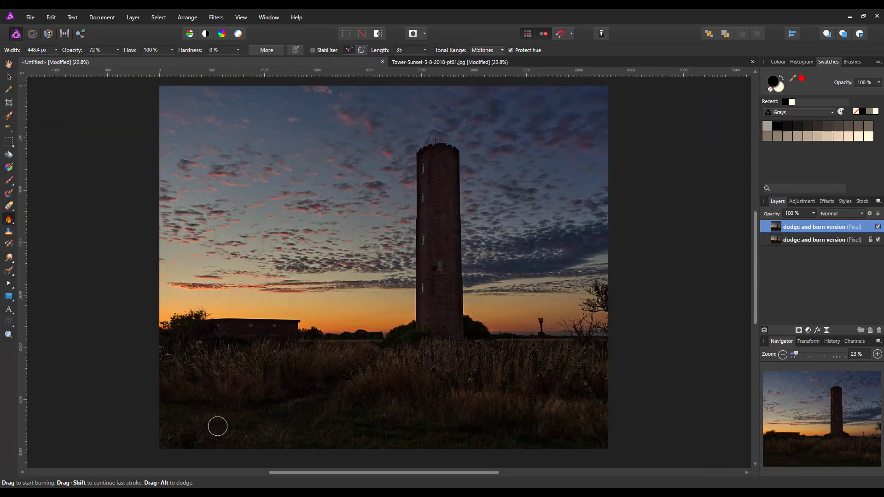
{"action": "mouse_move", "coordinate": [193, 432]}
{"action": "left_mouse_down"}
{"action": "mouse_move", "coordinate": [171, 433]}
{"action": "mouse_move", "coordinate": [197, 441]}
{"action": "mouse_move", "coordinate": [187, 421]}
{"action": "left_mouse_up"}
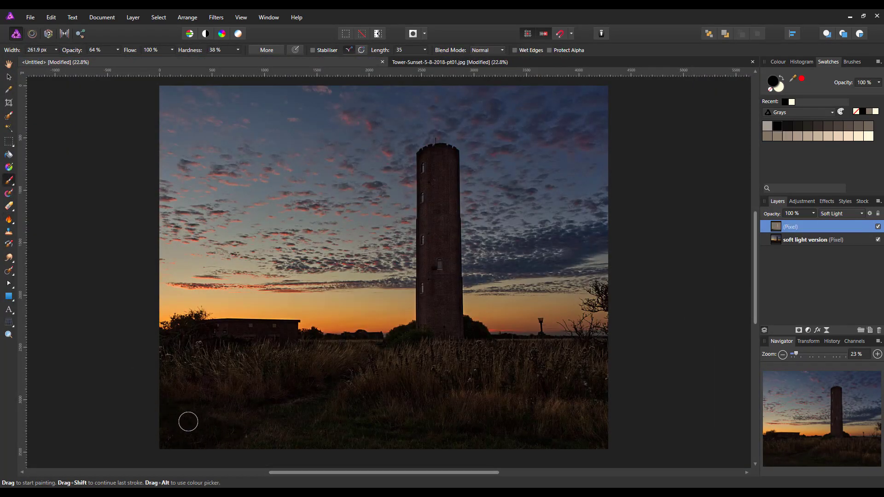
{"action": "mouse_move", "coordinate": [262, 419]}
{"action": "left_mouse_down"}
{"action": "mouse_move", "coordinate": [293, 399]}
{"action": "mouse_move", "coordinate": [300, 410]}
{"action": "mouse_move", "coordinate": [244, 430]}
{"action": "mouse_move", "coordinate": [303, 442]}
{"action": "left_mouse_up"}
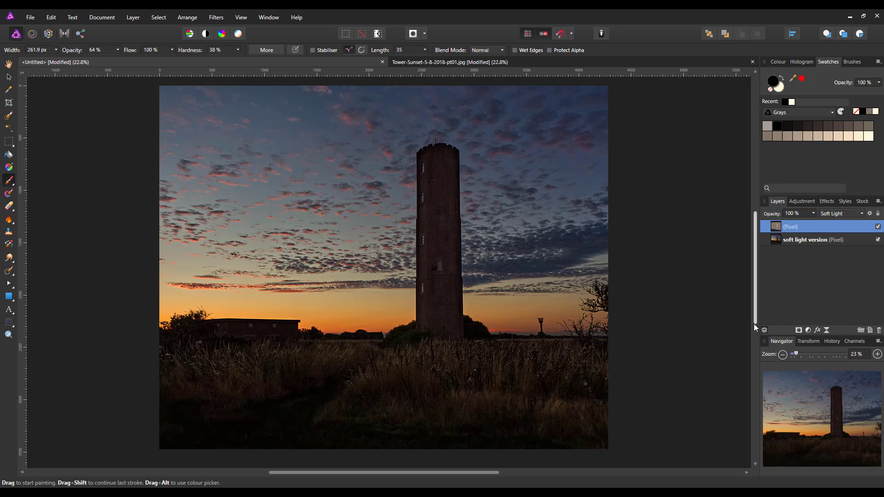
{"action": "left_click", "coordinate": [878, 240]}
{"action": "left_click", "coordinate": [416, 417]}
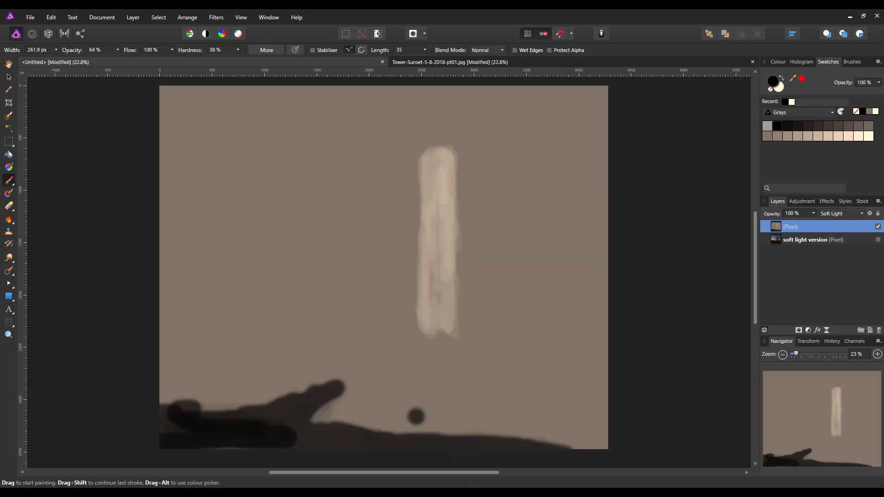
{"action": "key", "text": "ctrl+z"}
{"action": "left_click", "coordinate": [878, 240]}
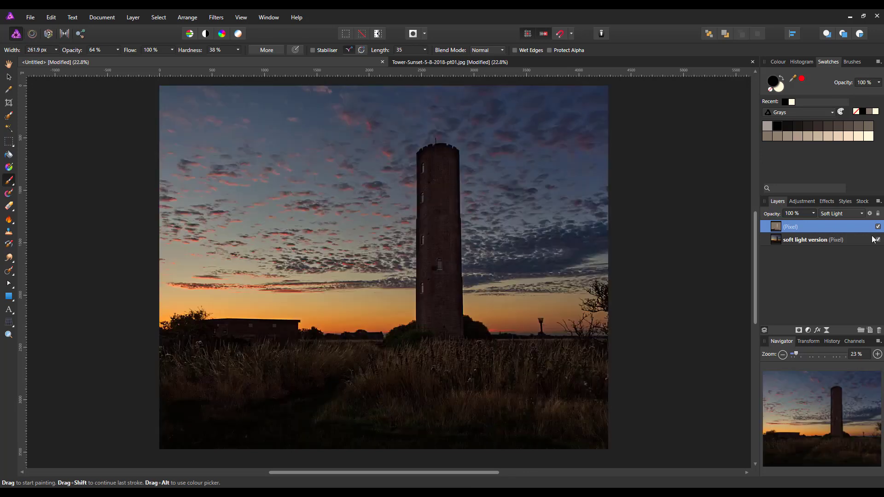
{"action": "left_click", "coordinate": [878, 227]}
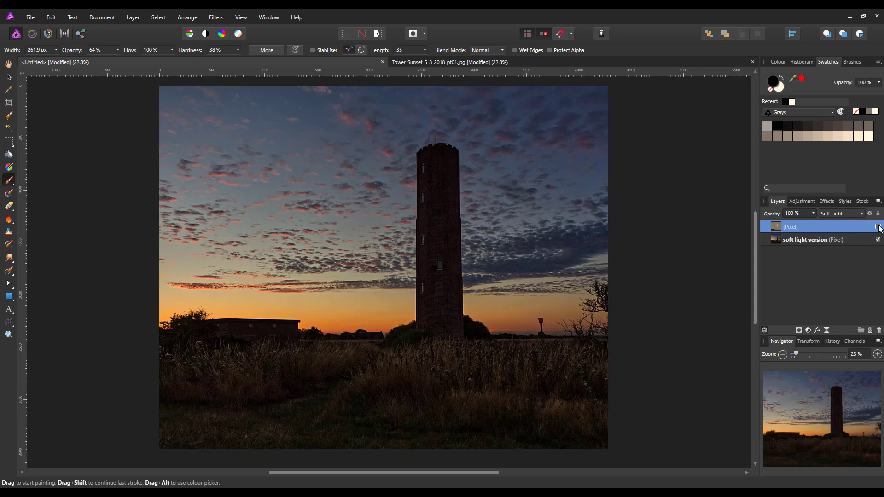
{"action": "left_click", "coordinate": [878, 227]}
{"action": "left_click", "coordinate": [878, 227]}
{"action": "left_click", "coordinate": [879, 227]}
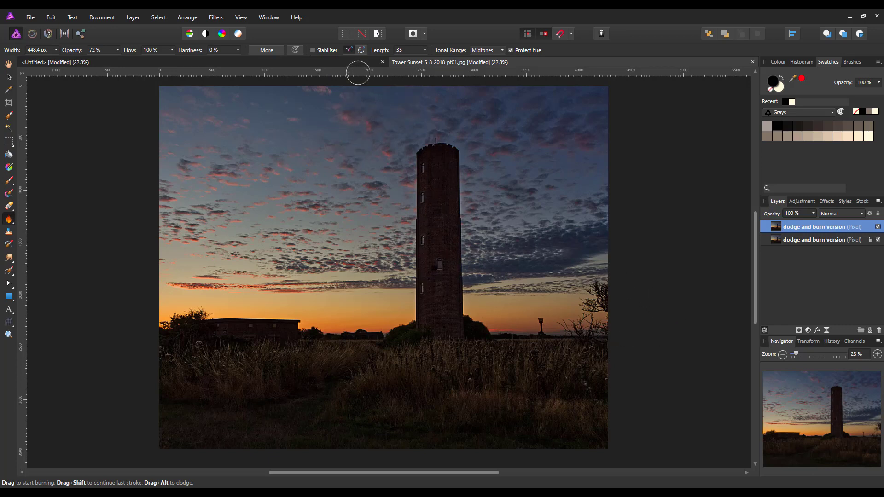
{"action": "left_click", "coordinate": [358, 63]}
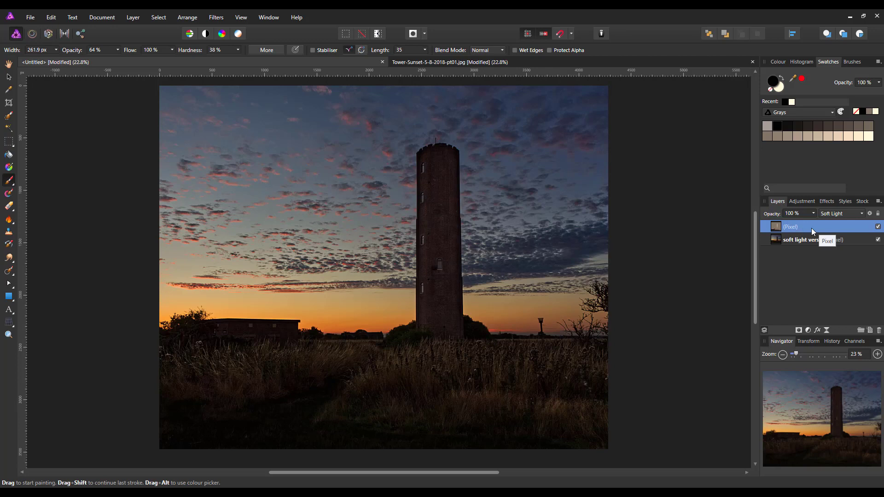
{"action": "left_click", "coordinate": [862, 213]}
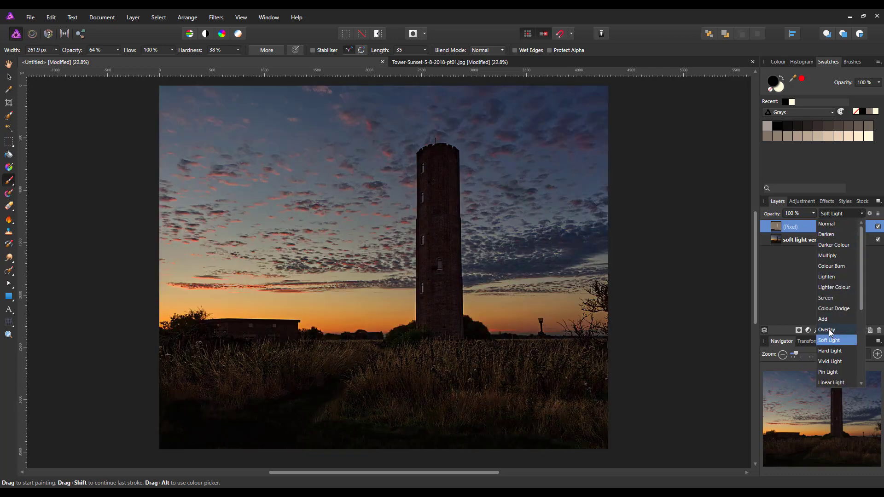
{"action": "left_click", "coordinate": [829, 330]}
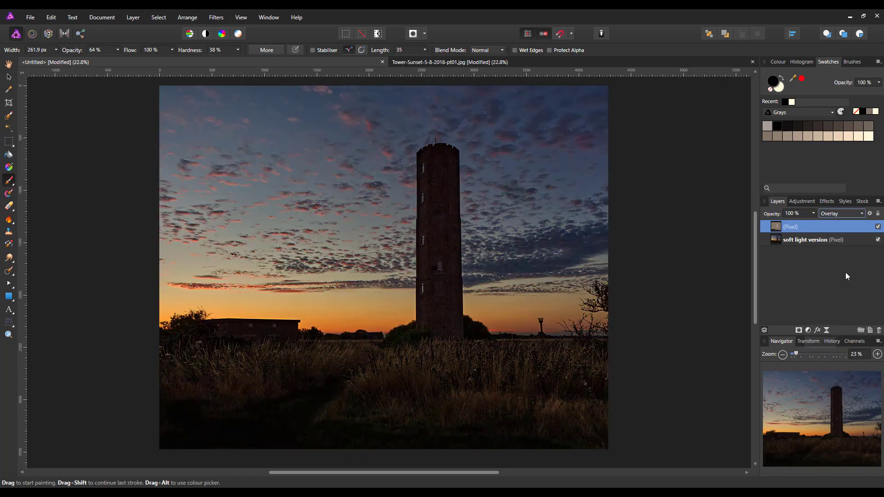
{"action": "left_click", "coordinate": [864, 219]}
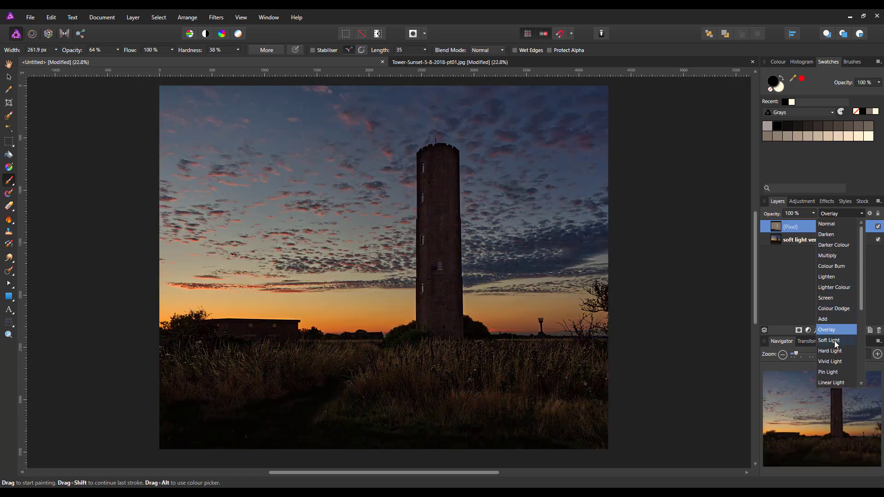
{"action": "left_click", "coordinate": [836, 340]}
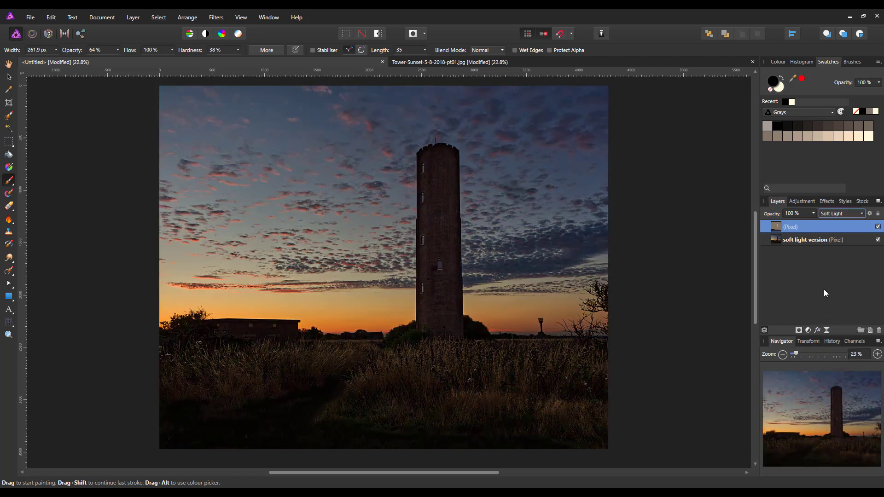